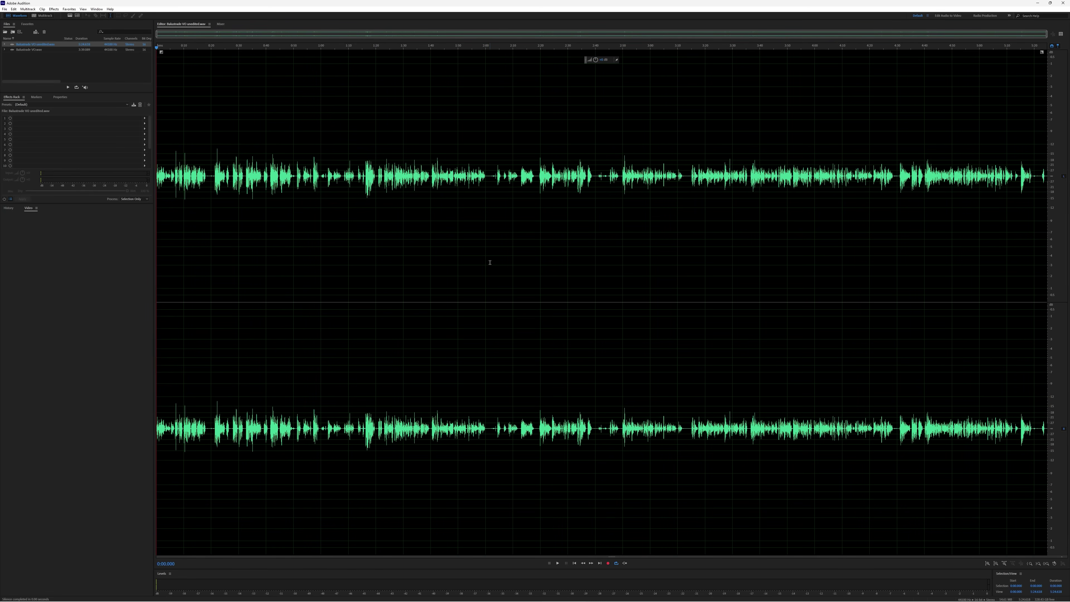
Open Balustrade VO unedited.wav and inspect short stretches of its waveform near 2:50 and 3:28.
{"action": "double_click", "coordinate": [29, 51]}
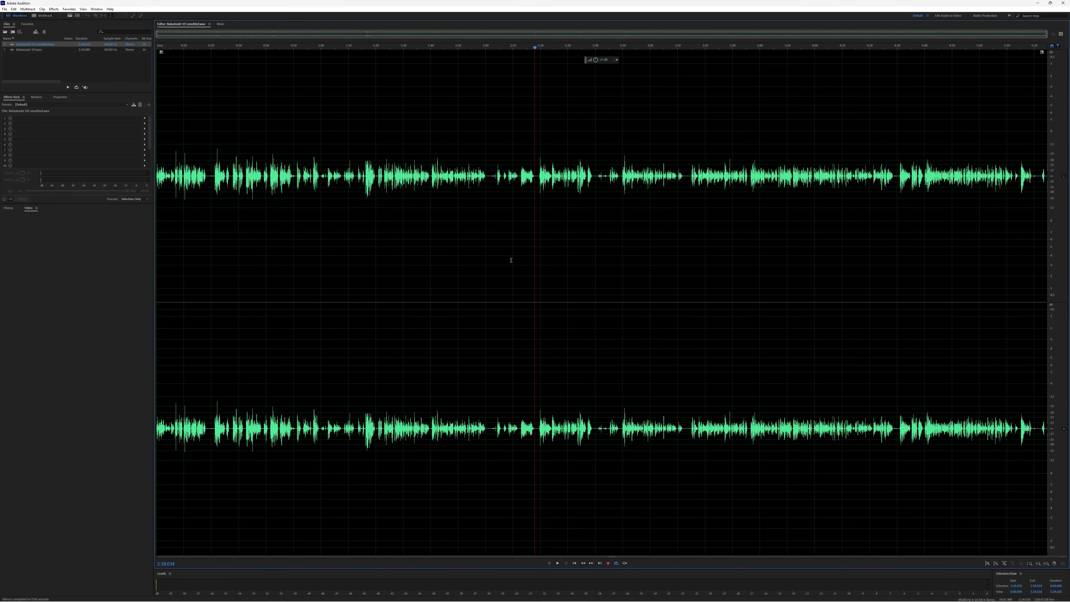
{"action": "left_click_drag", "start_coordinate": [219, 158], "coordinate": [179, 157]}
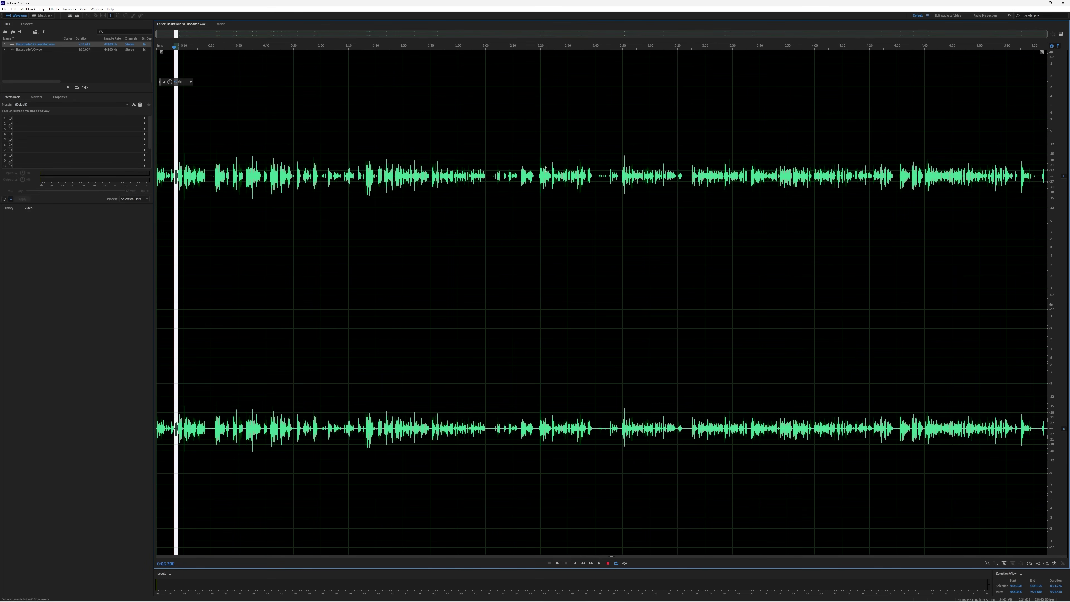
{"action": "left_click_drag", "start_coordinate": [623, 166], "coordinate": [628, 166]}
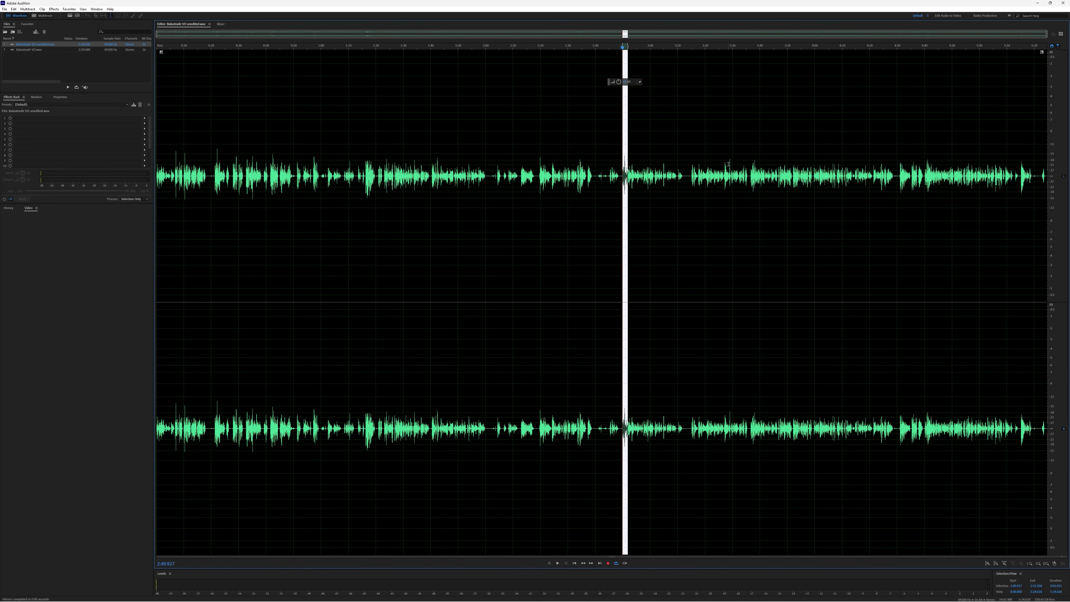
{"action": "left_click_drag", "start_coordinate": [729, 164], "coordinate": [733, 164]}
{"action": "left_click", "coordinate": [599, 221]}
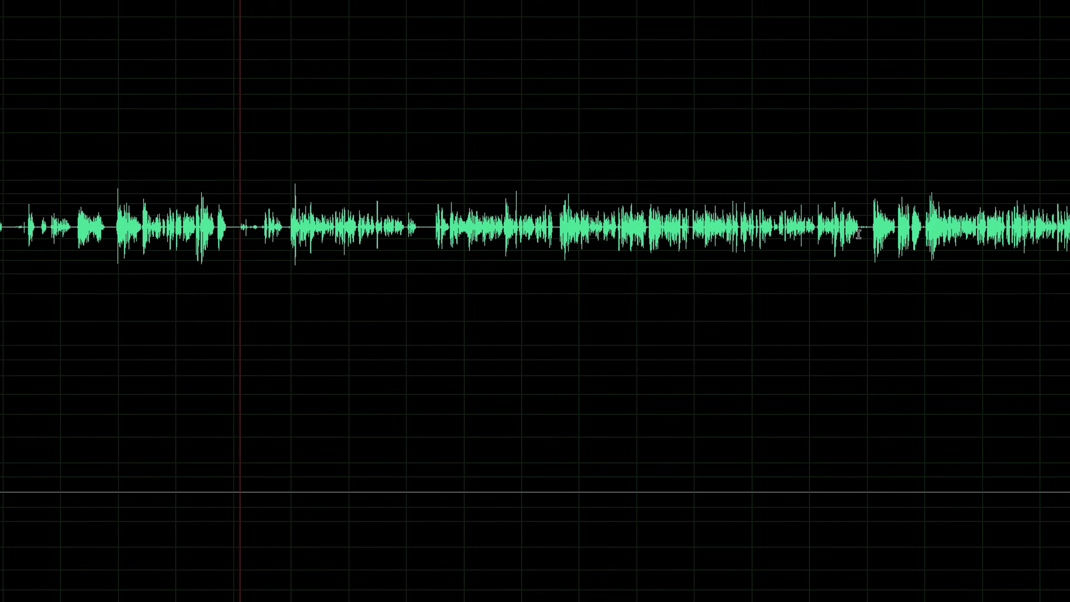
{"action": "left_click_drag", "start_coordinate": [893, 186], "coordinate": [777, 216]}
{"action": "mouse_move", "coordinate": [483, 387]}
{"action": "left_mouse_down"}
{"action": "mouse_move", "coordinate": [432, 399]}
{"action": "mouse_move", "coordinate": [485, 400]}
{"action": "left_mouse_up"}
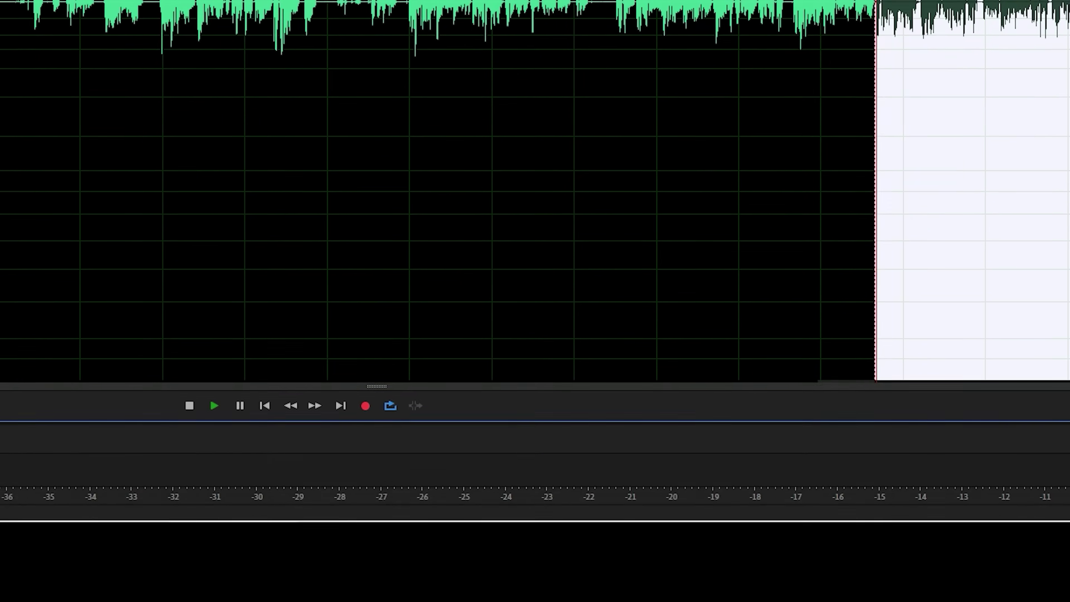
{"action": "key", "text": "space"}
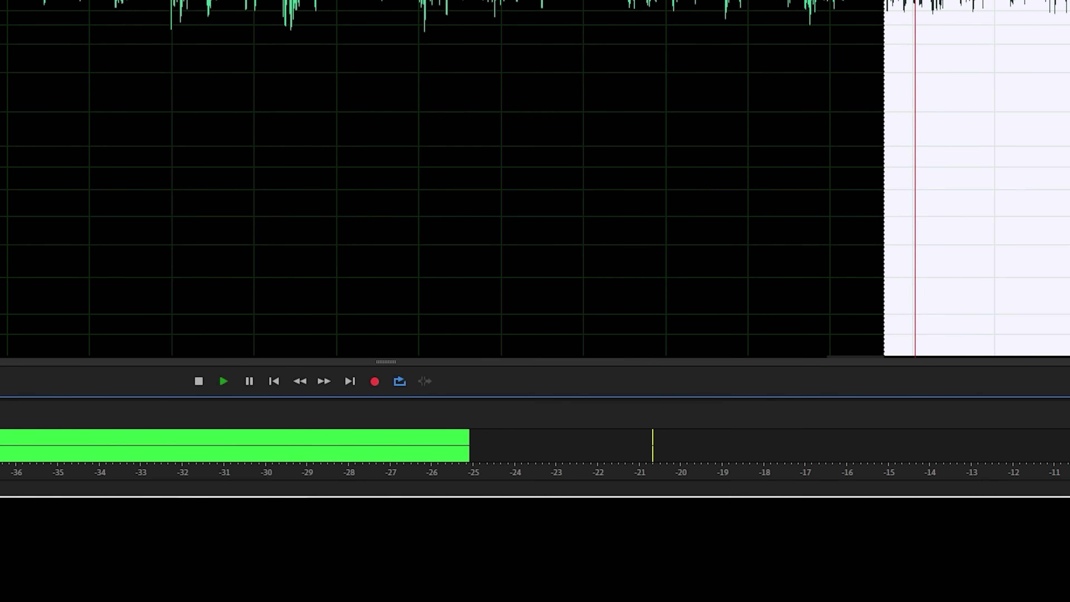
{"action": "key", "text": "space"}
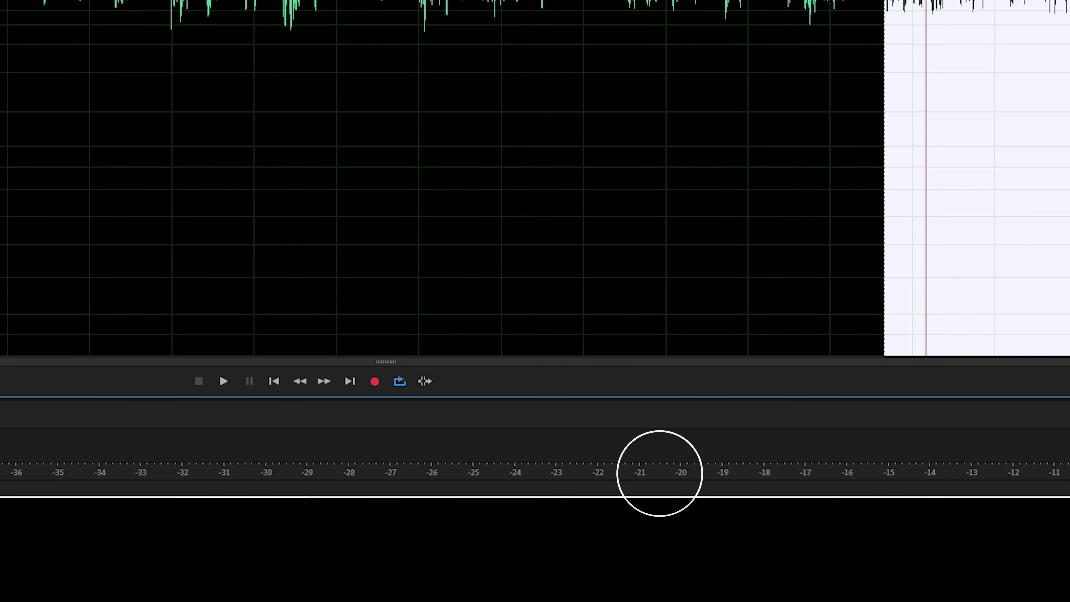
{"action": "left_click", "coordinate": [812, 169]}
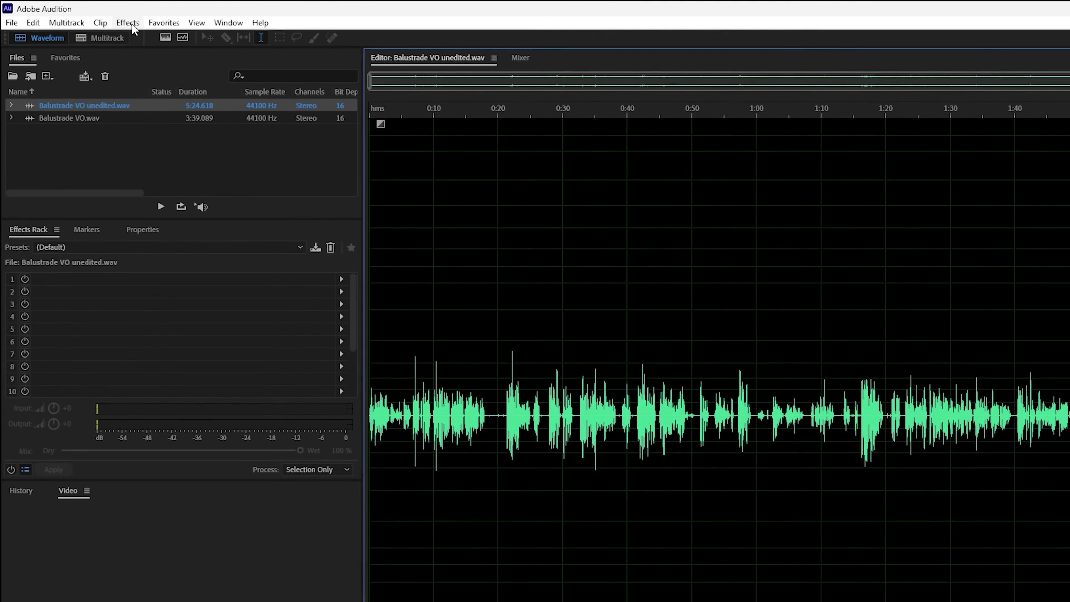
Apply a Hard Limiter capped at -20 dB to the whole voiceover, then deselect.
{"action": "left_click", "coordinate": [133, 23]}
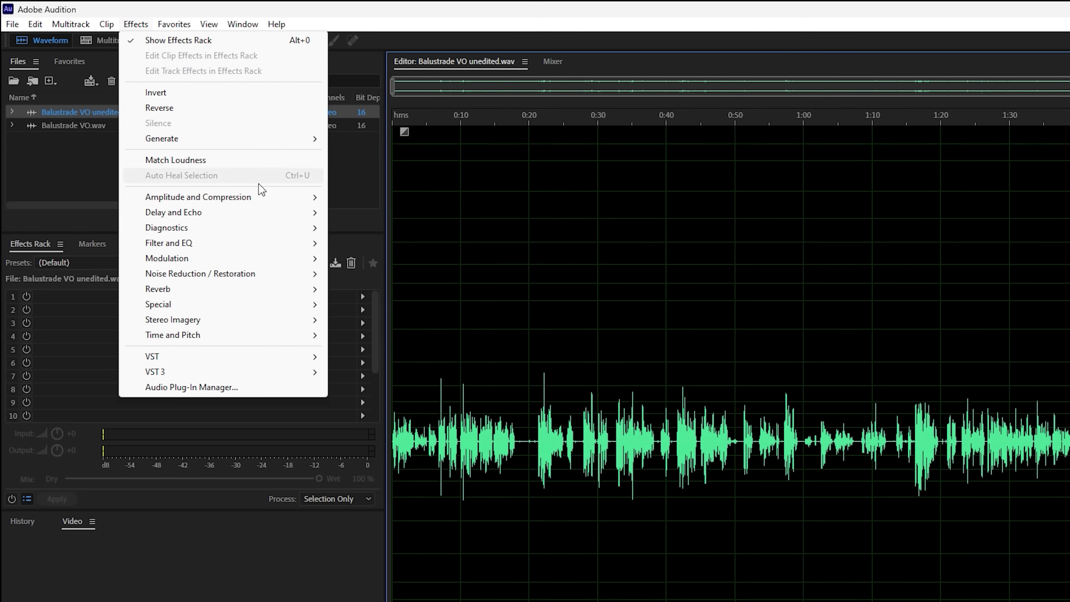
{"action": "mouse_move", "coordinate": [263, 197]}
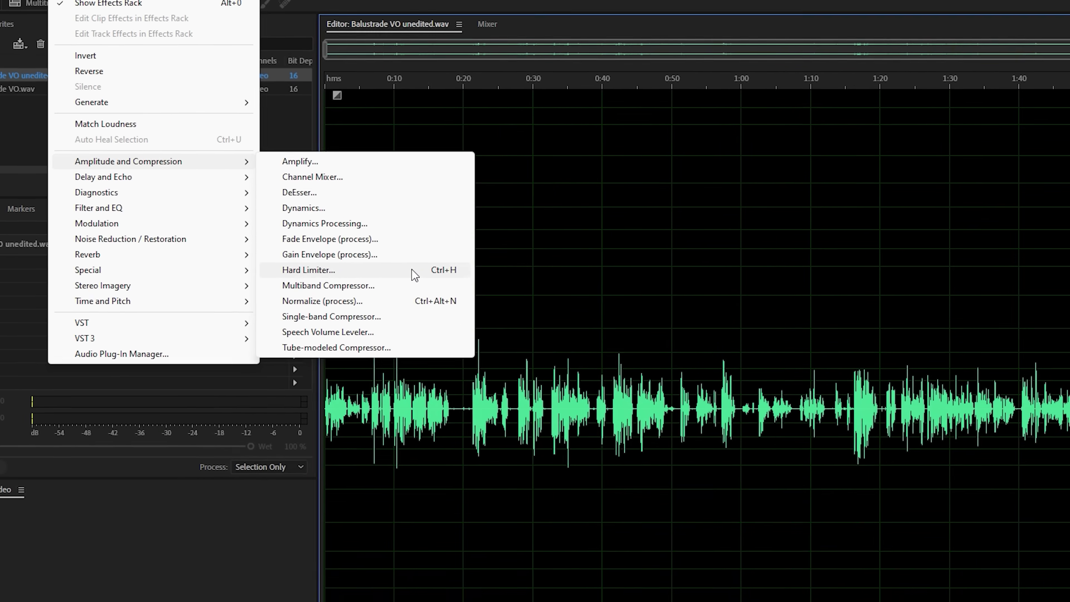
{"action": "left_click", "coordinate": [494, 305]}
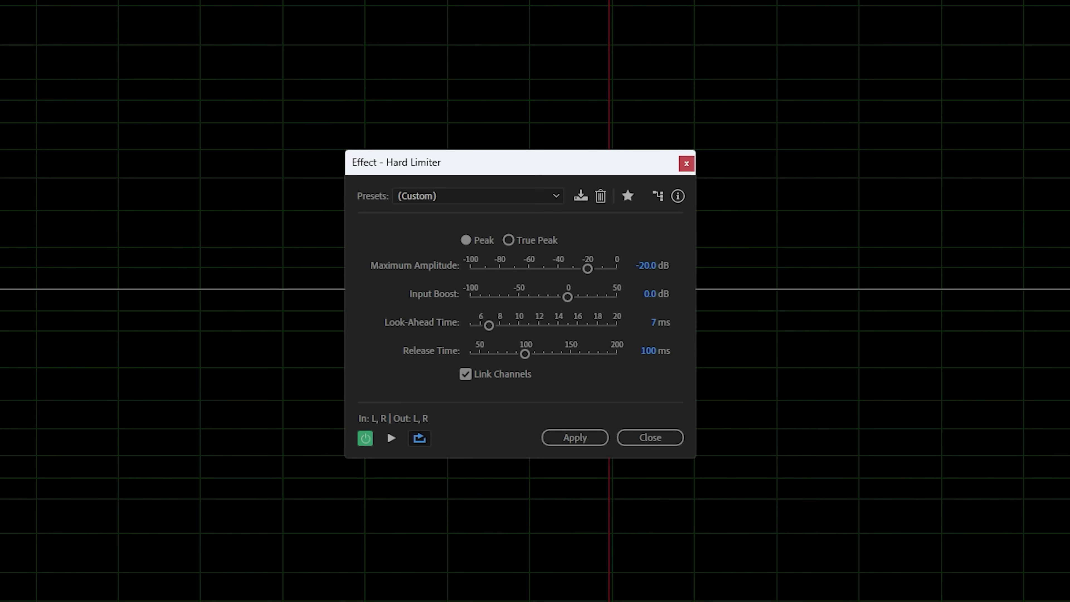
{"action": "left_click_drag", "start_coordinate": [514, 165], "coordinate": [520, 175]}
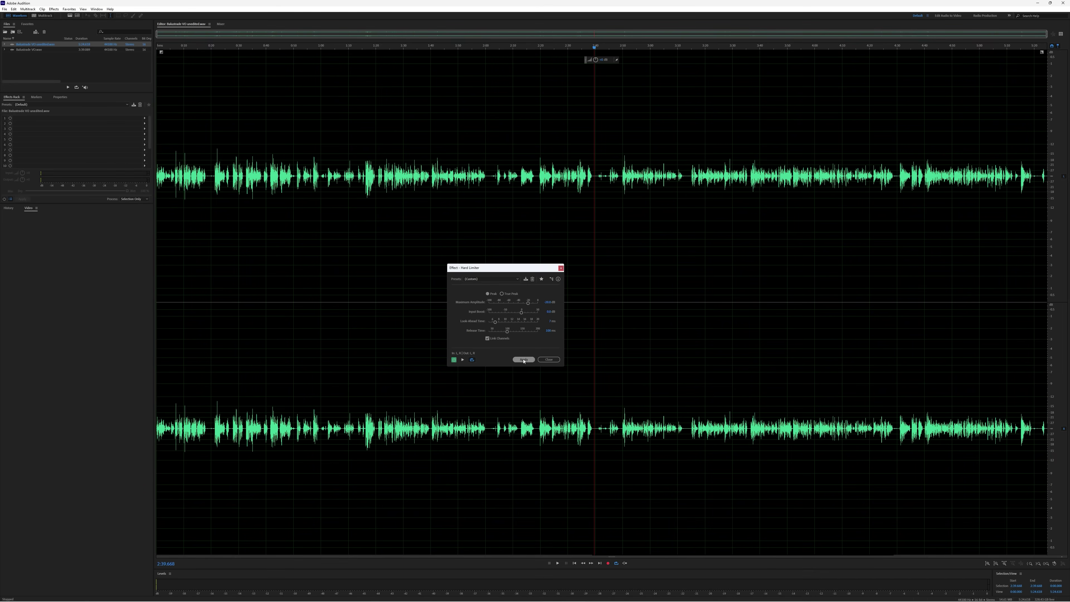
{"action": "left_click", "coordinate": [524, 359]}
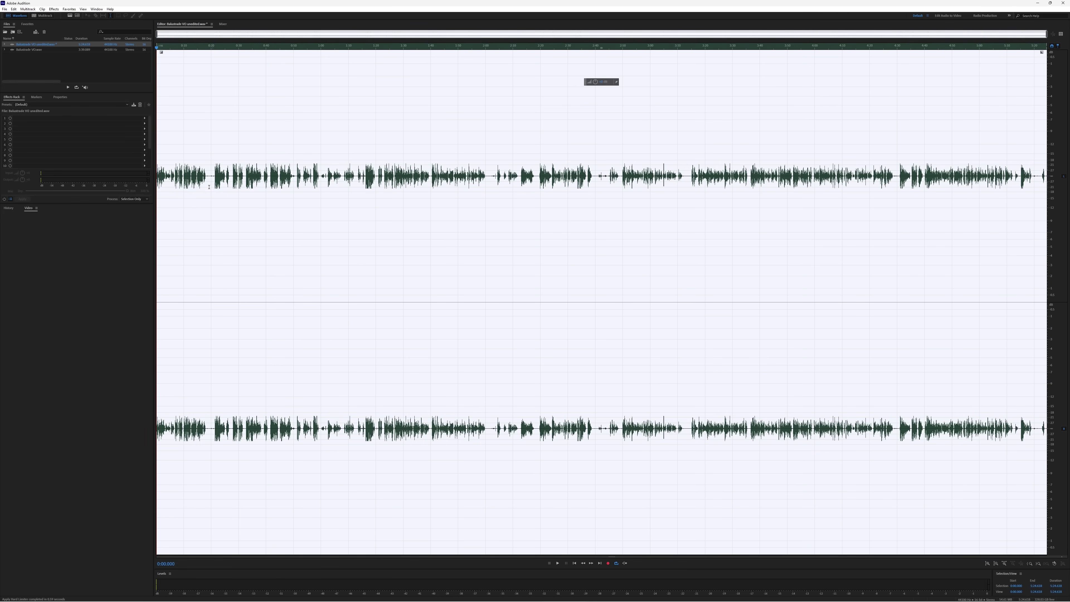
{"action": "key", "text": "ctrl+shift+a"}
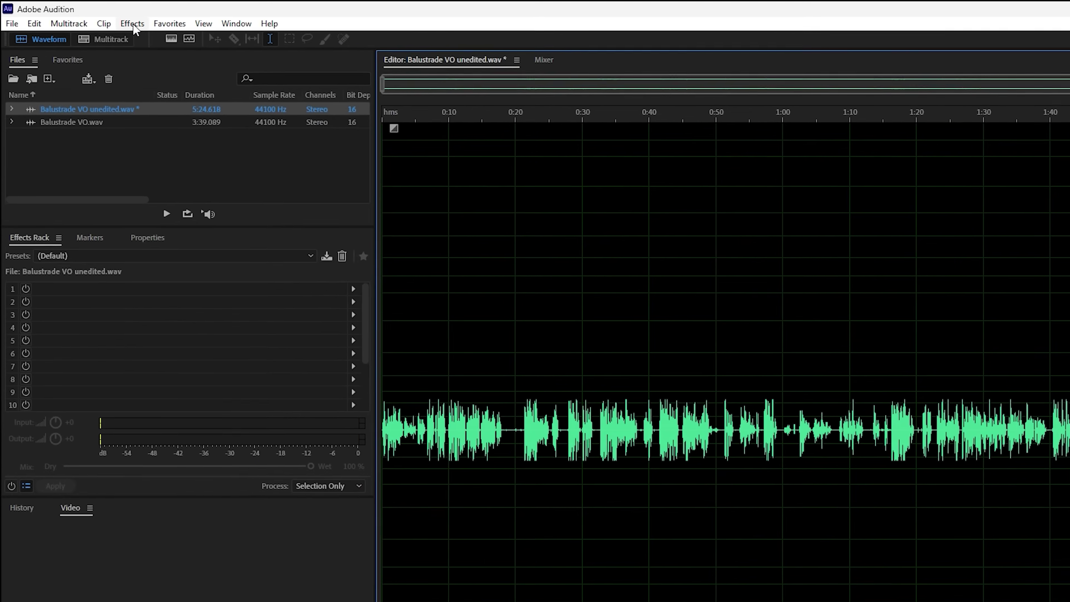
Normalize the entire voiceover to 90% and clear the selection.
{"action": "left_click", "coordinate": [54, 9]}
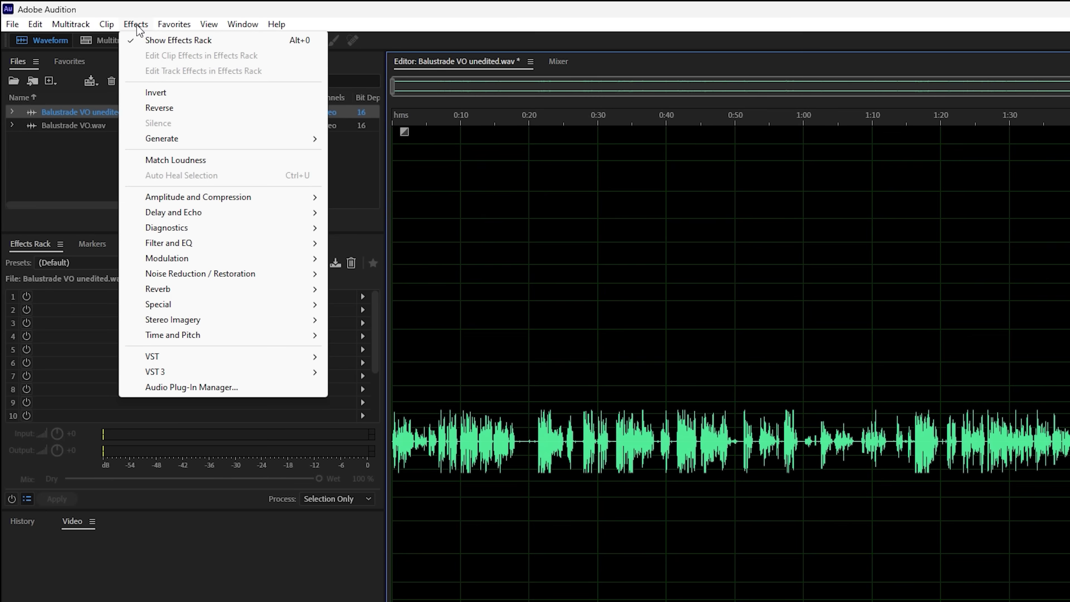
{"action": "mouse_move", "coordinate": [292, 200]}
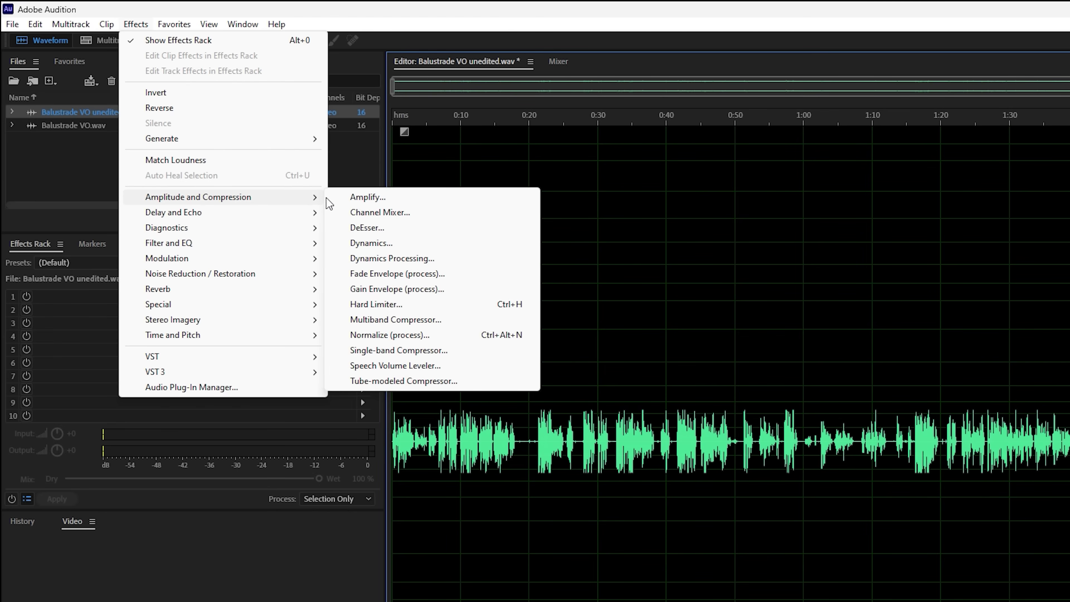
{"action": "left_click", "coordinate": [470, 333]}
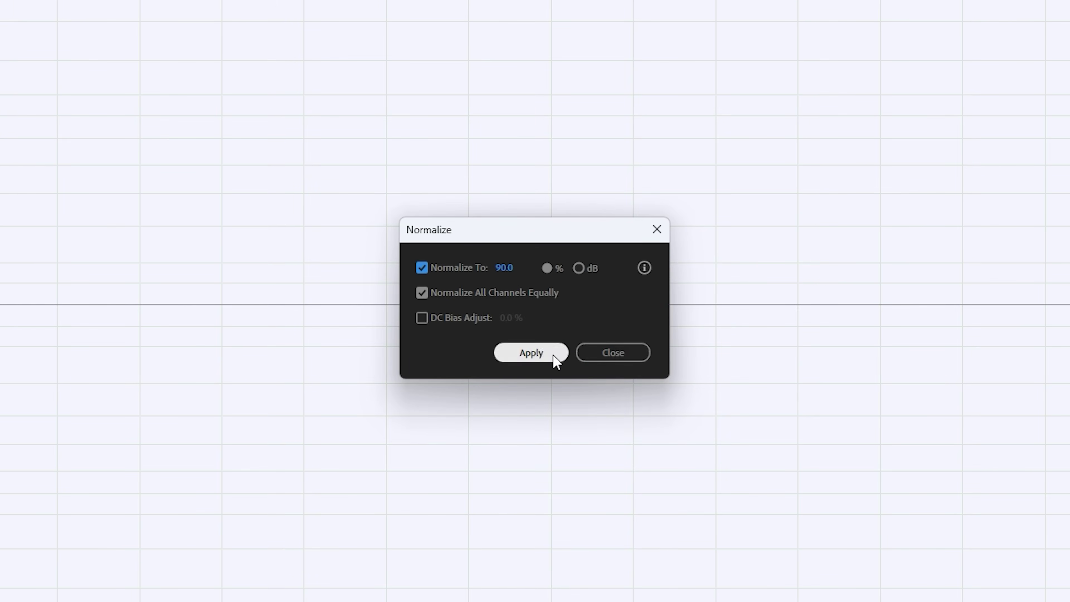
{"action": "left_click", "coordinate": [529, 357]}
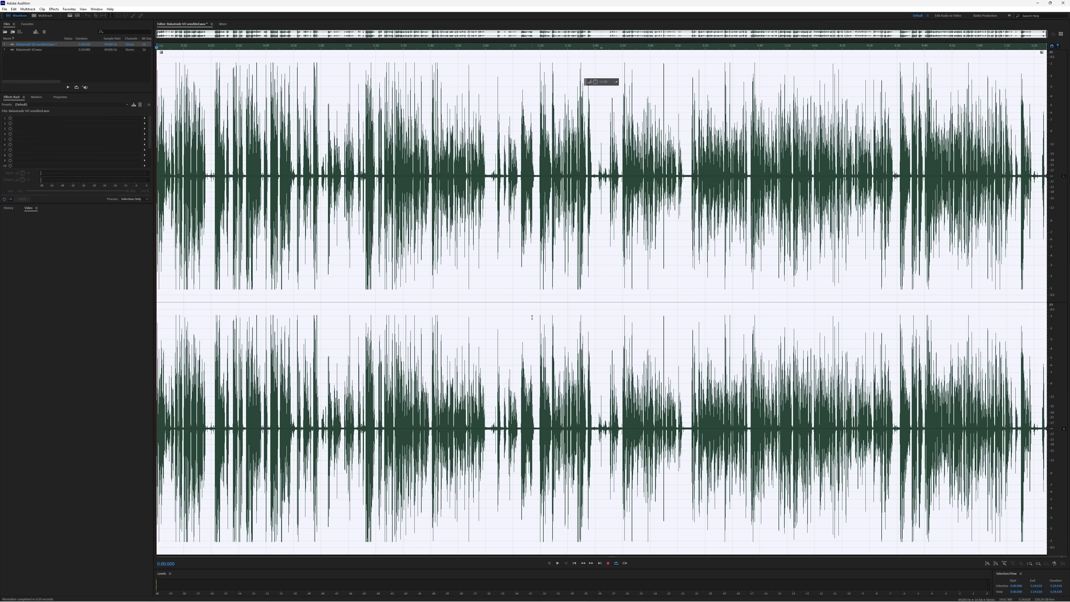
{"action": "left_click", "coordinate": [491, 277]}
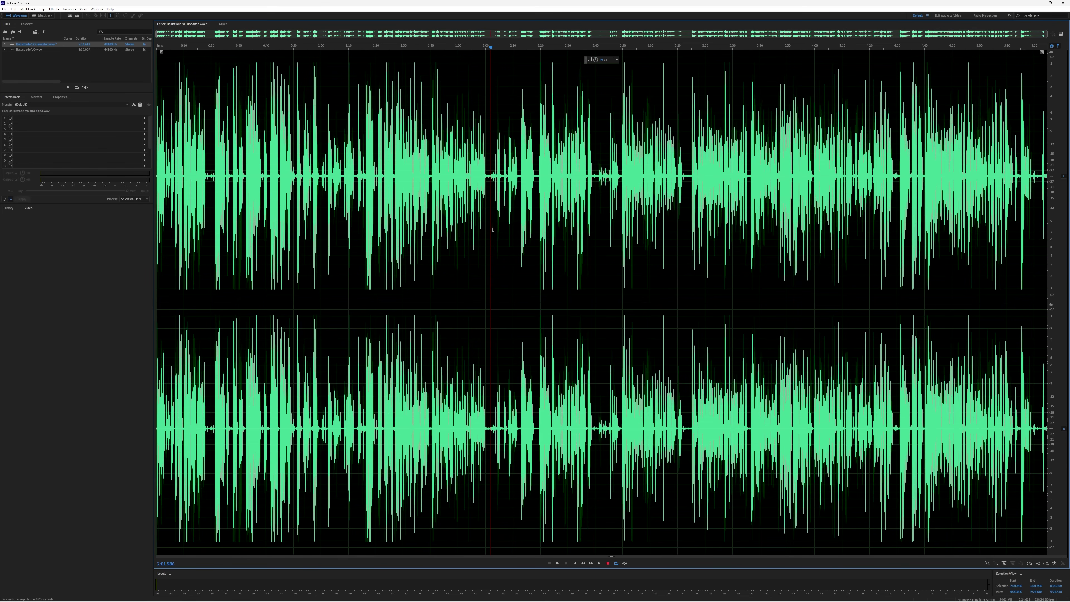
Play the louder voiceover from about 1:54.6 to check the result.
{"action": "left_click", "coordinate": [485, 266]}
{"action": "scroll", "coordinate": [485, 266], "scroll_direction": "up", "scroll_amount": 6}
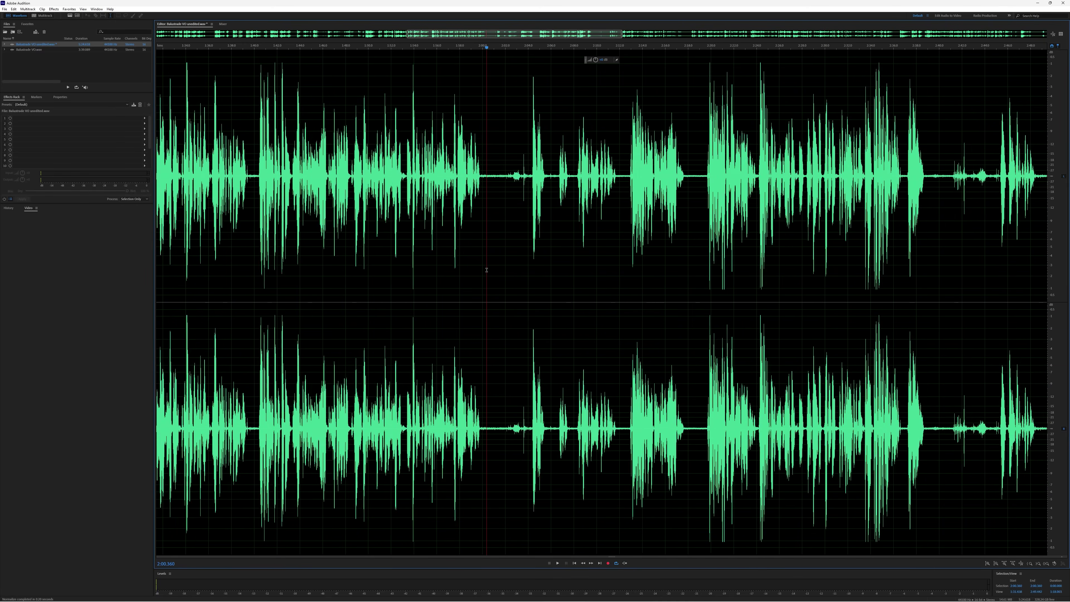
{"action": "scroll", "coordinate": [449, 233], "scroll_direction": "up", "scroll_amount": 2}
{"action": "left_click", "coordinate": [359, 173]}
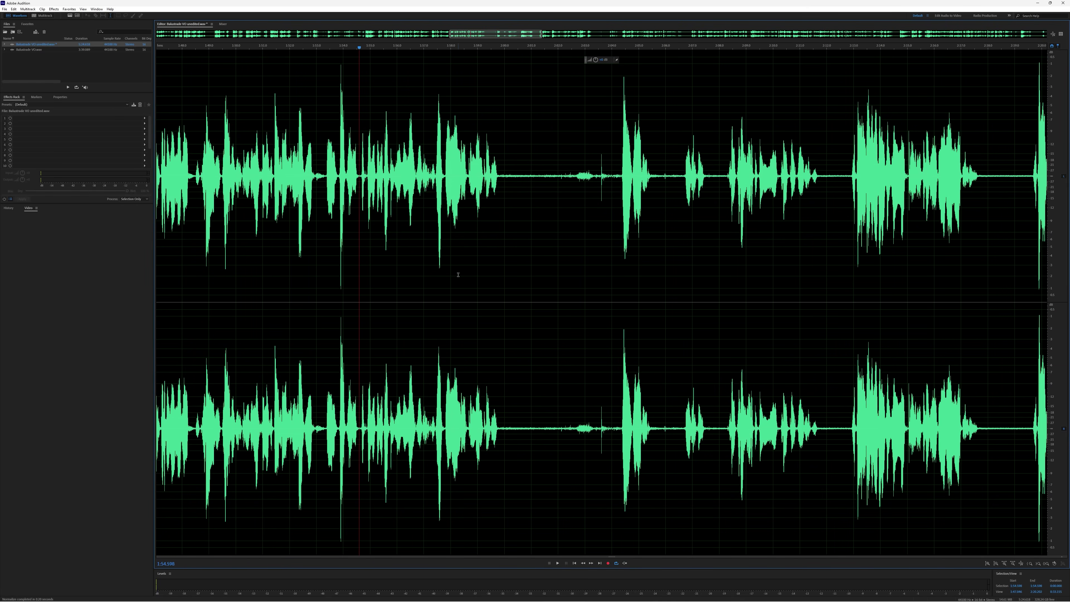
{"action": "key", "text": "space"}
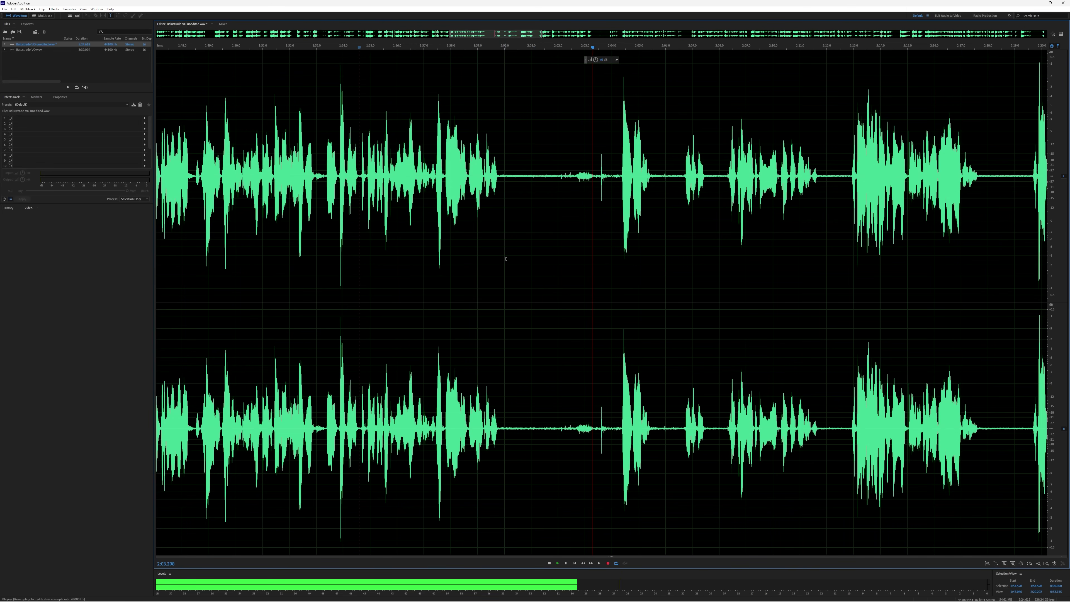
{"action": "key", "text": "space"}
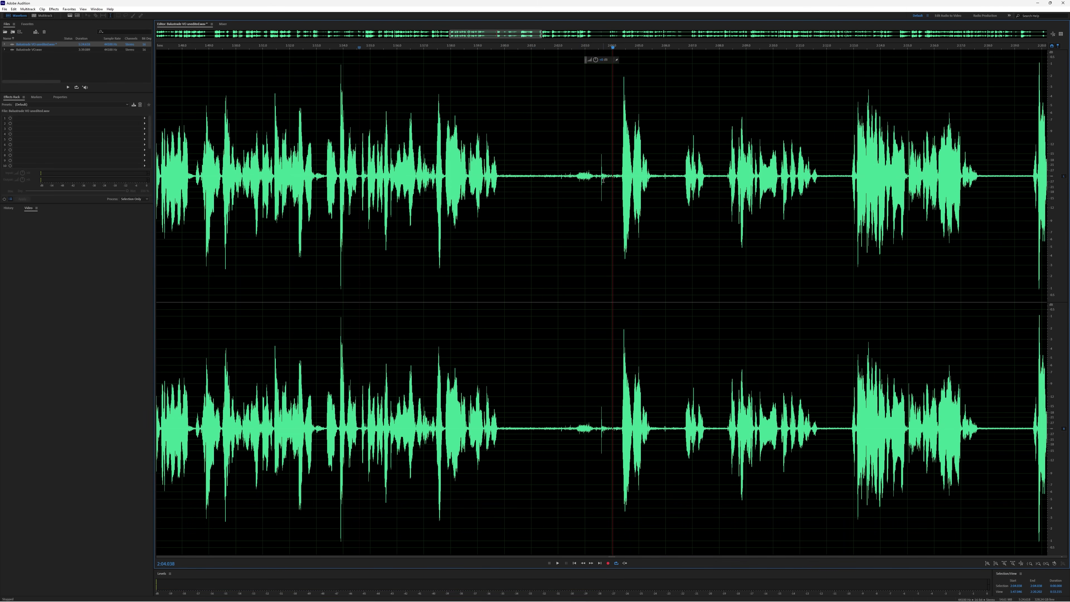
Select the range from about 1:54.7 to 2:04 and scroll it back into view.
{"action": "scroll", "coordinate": [603, 181], "scroll_direction": "down", "scroll_amount": 2}
{"action": "left_click_drag", "start_coordinate": [611, 179], "coordinate": [420, 228]}
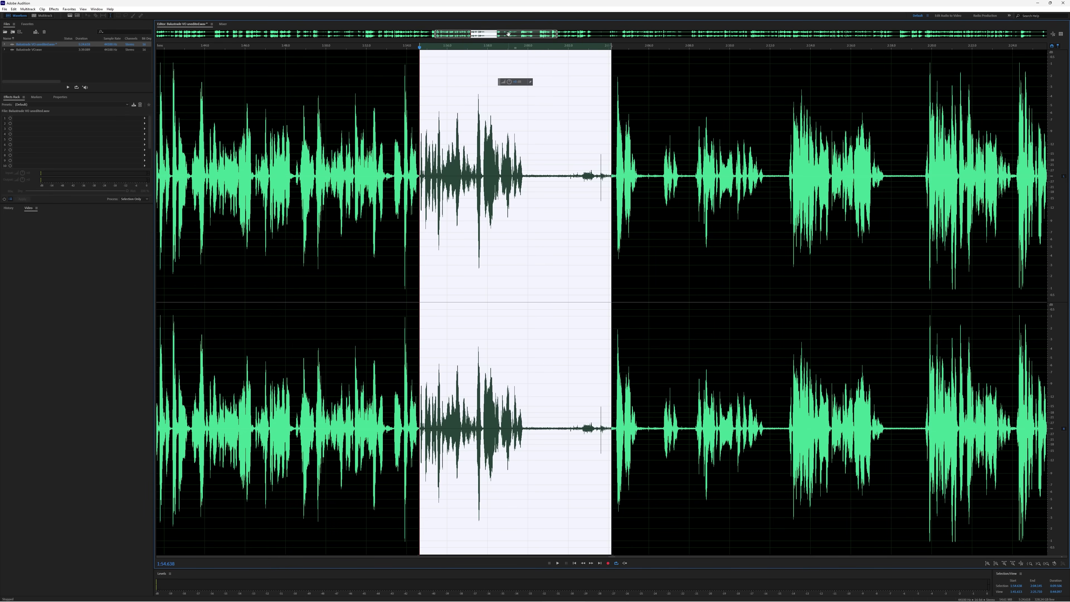
{"action": "left_click_drag", "start_coordinate": [506, 43], "coordinate": [218, 43]}
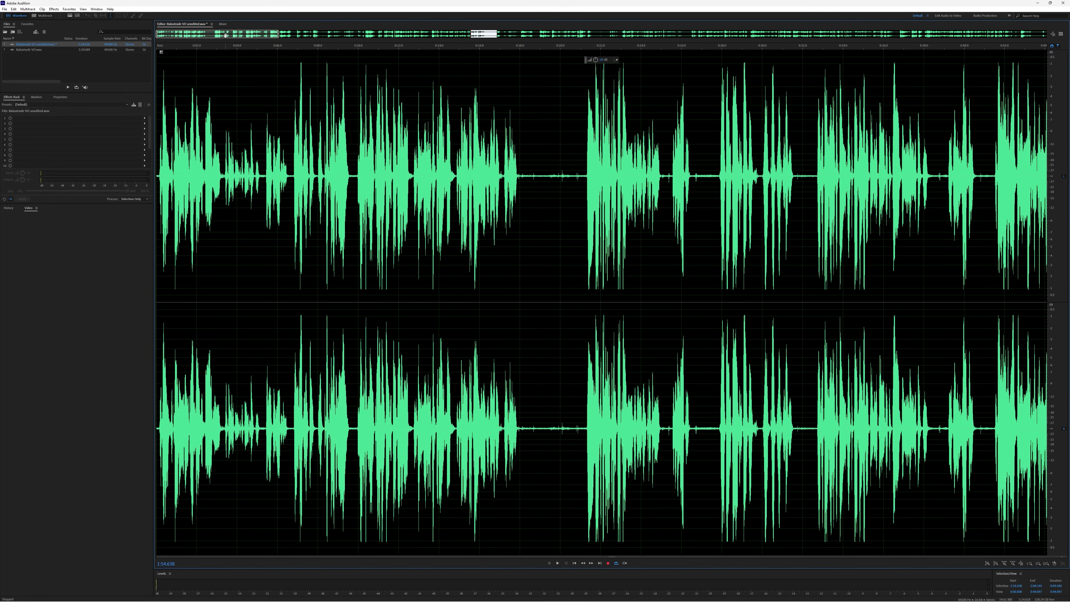
{"action": "scroll", "coordinate": [241, 61], "scroll_direction": "right", "scroll_amount": 10}
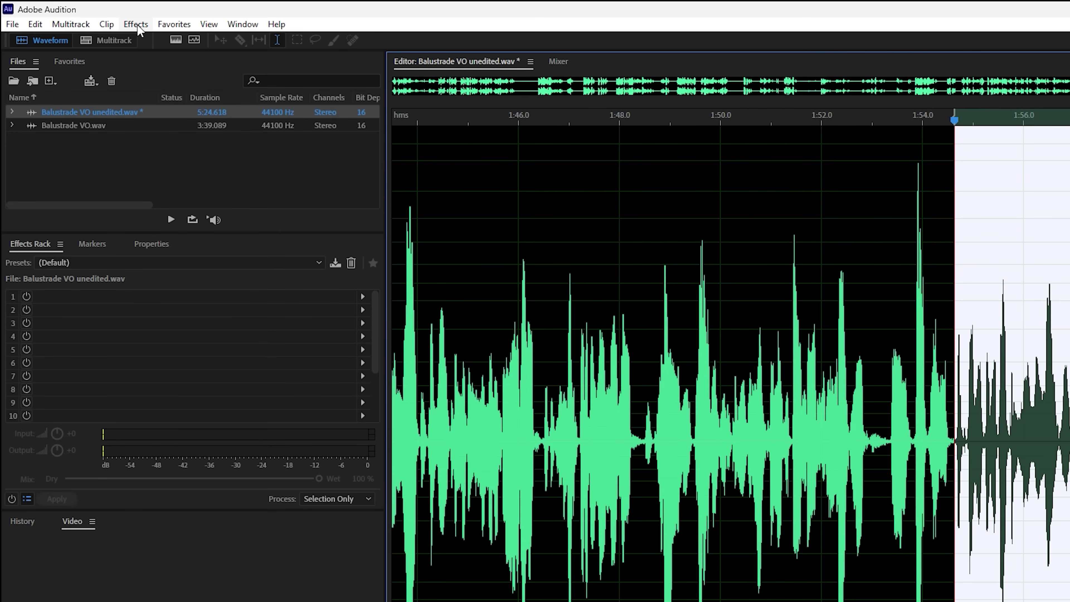
Load the DeNoise effect with the Heavy Noise Reduction preset at 80% amount.
{"action": "left_click", "coordinate": [137, 23]}
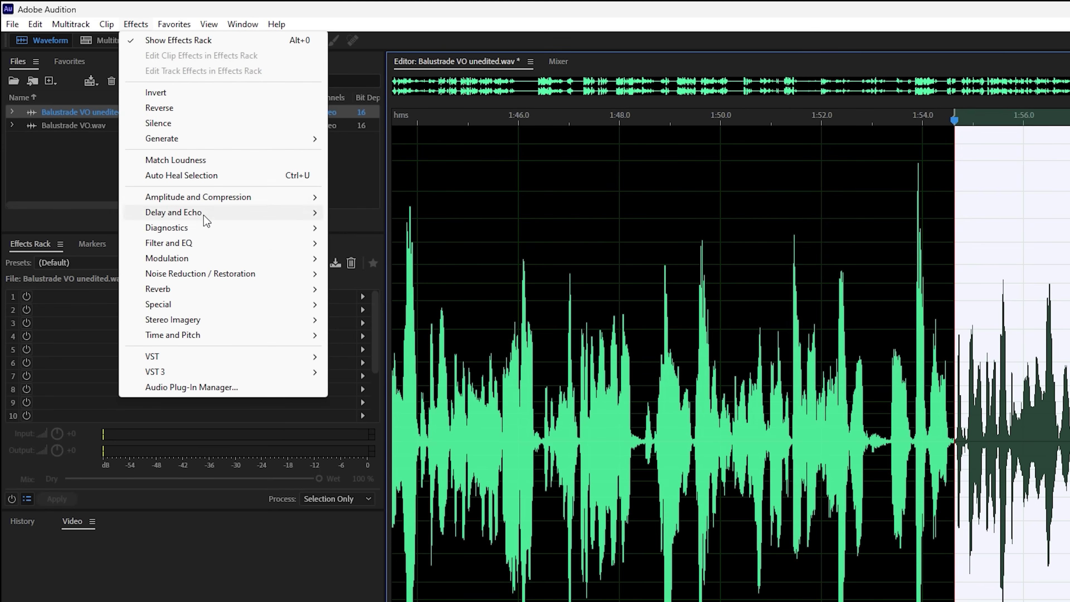
{"action": "mouse_move", "coordinate": [286, 280]}
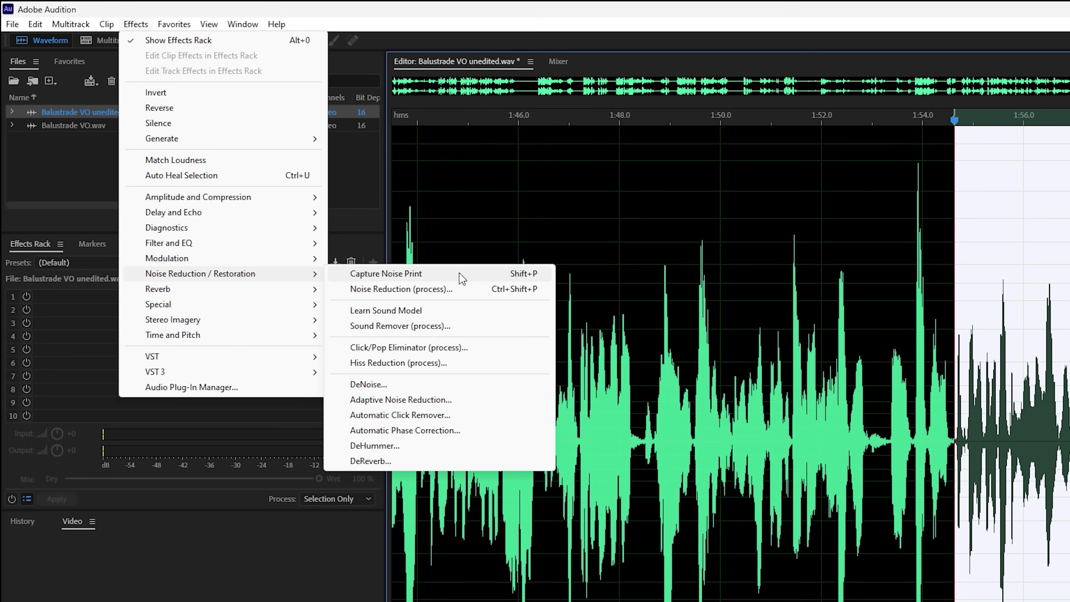
{"action": "left_click", "coordinate": [398, 384]}
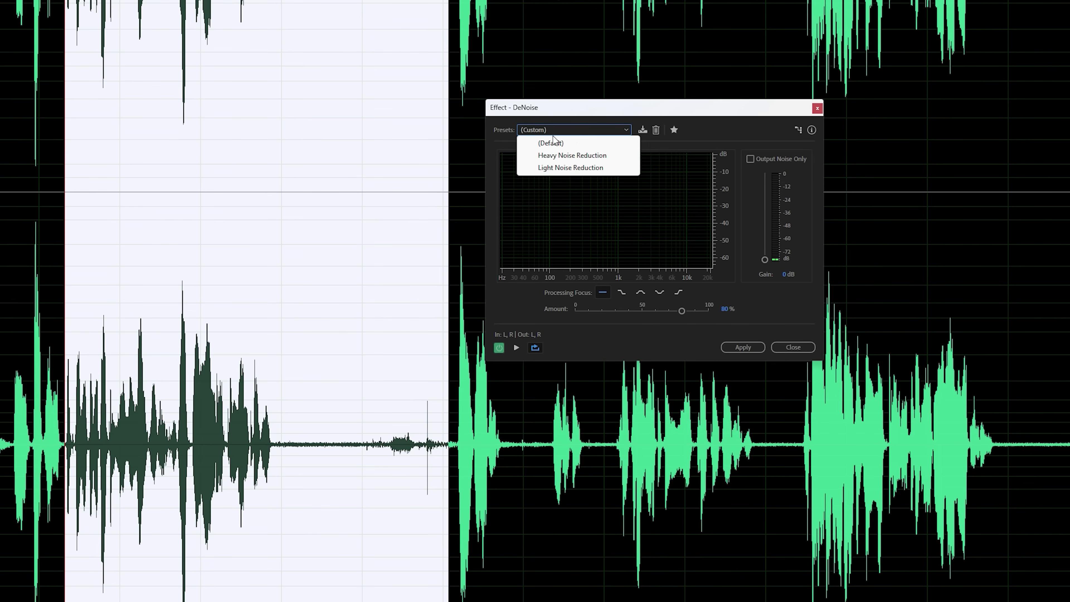
{"action": "left_click", "coordinate": [562, 156]}
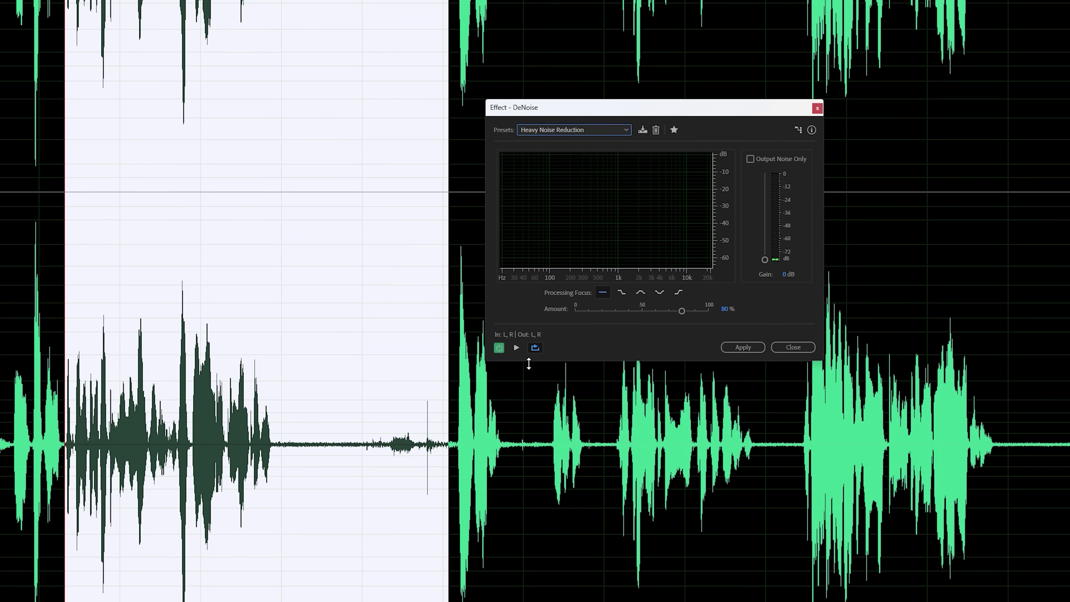
{"action": "left_click", "coordinate": [515, 347]}
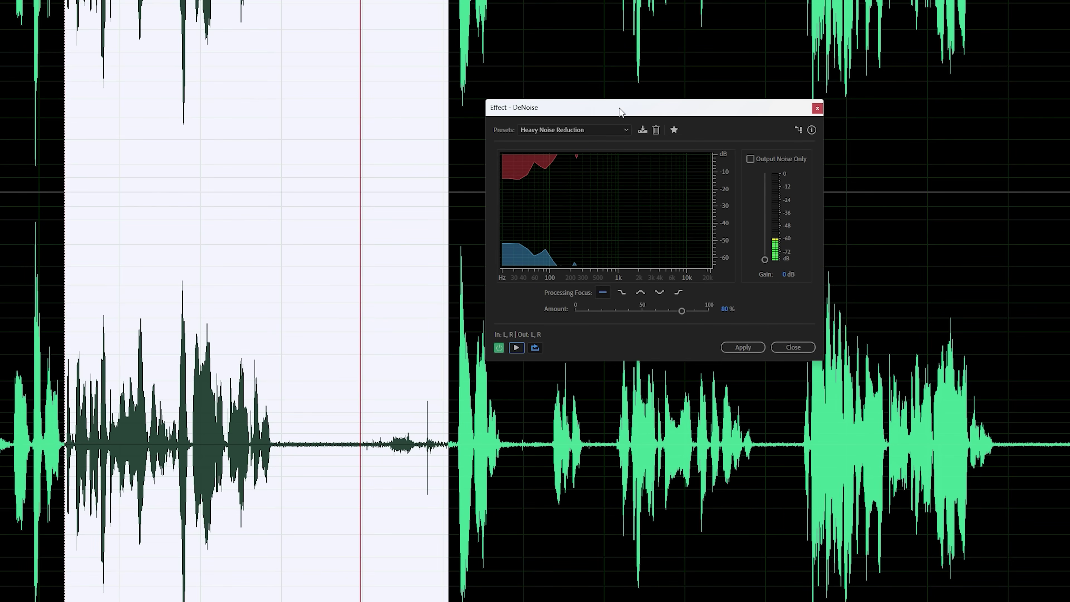
{"action": "left_click_drag", "start_coordinate": [621, 107], "coordinate": [627, 95]}
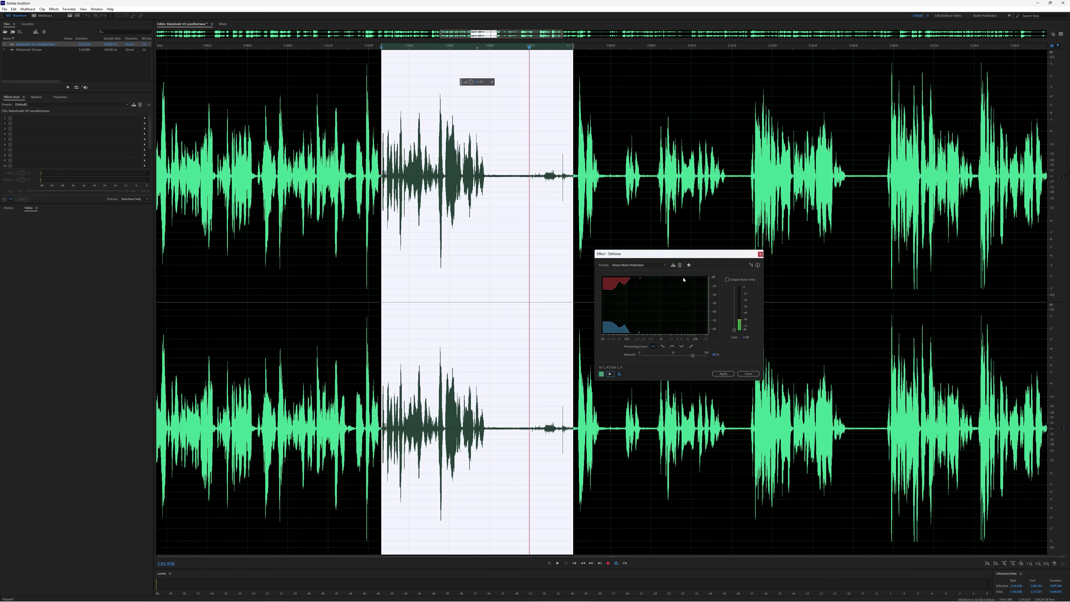
{"action": "mouse_move", "coordinate": [678, 256]}
{"action": "left_mouse_down"}
{"action": "mouse_move", "coordinate": [689, 270]}
{"action": "mouse_move", "coordinate": [681, 262]}
{"action": "left_mouse_up"}
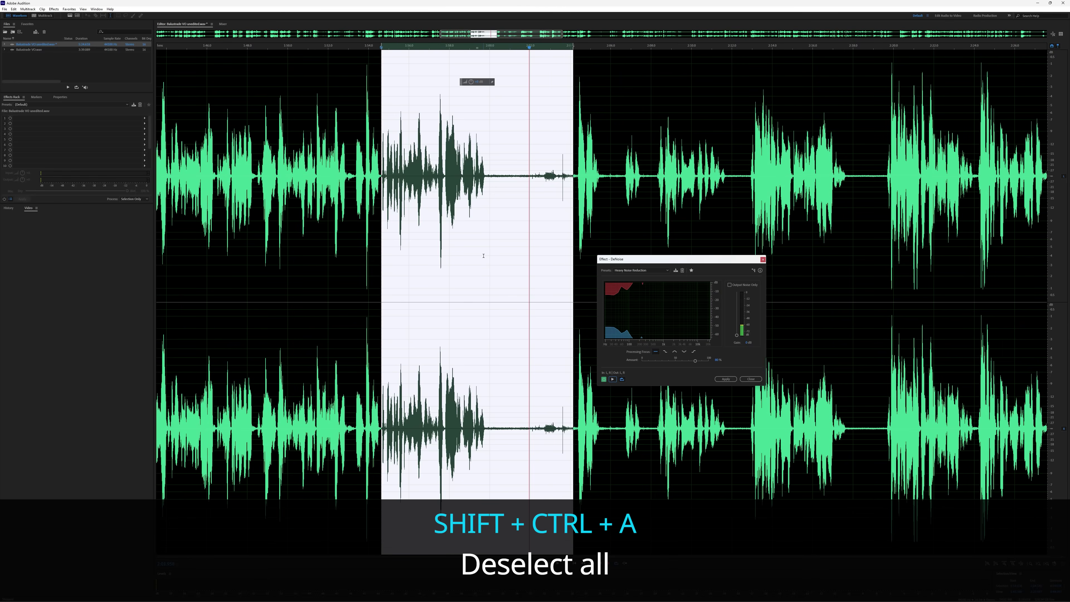
Clear the selection and apply Heavy Noise Reduction DeNoise to the whole file.
{"action": "key", "text": "ctrl+shift+a"}
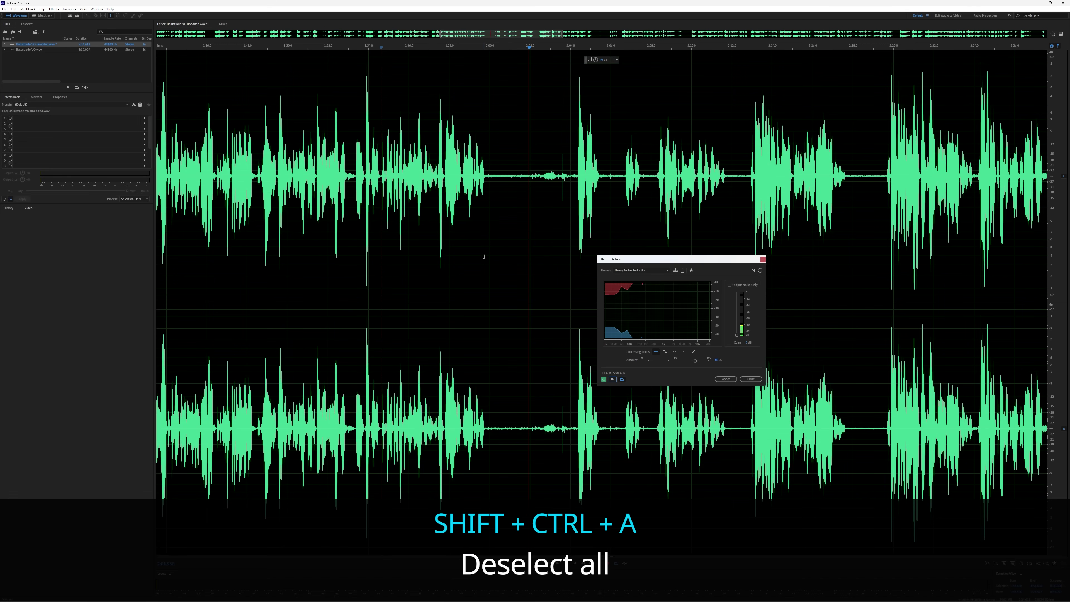
{"action": "key", "text": "ctrl+a"}
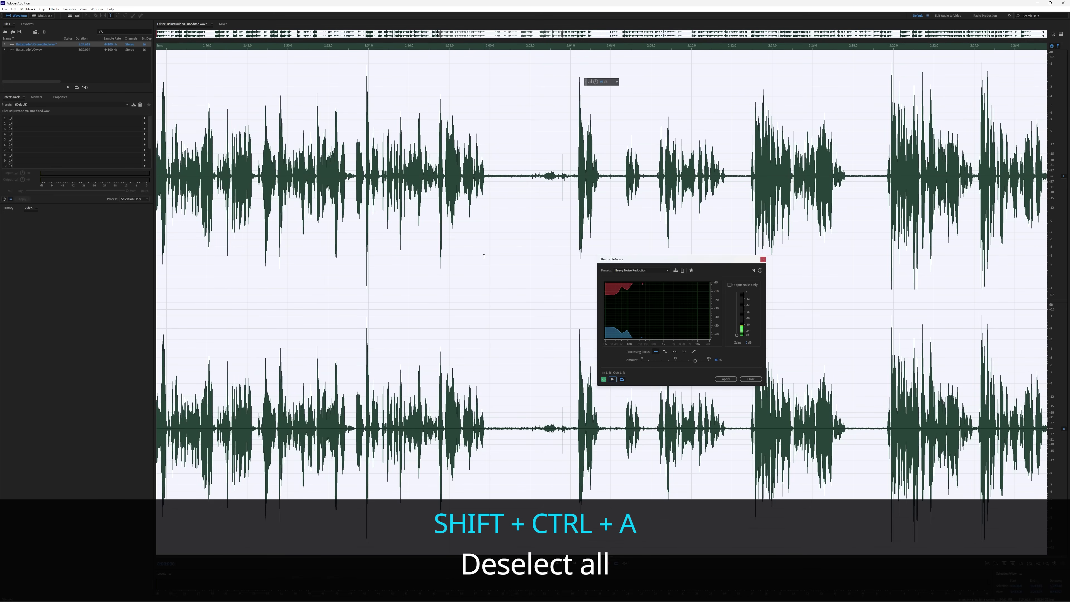
{"action": "key", "text": "ctrl+shift+a"}
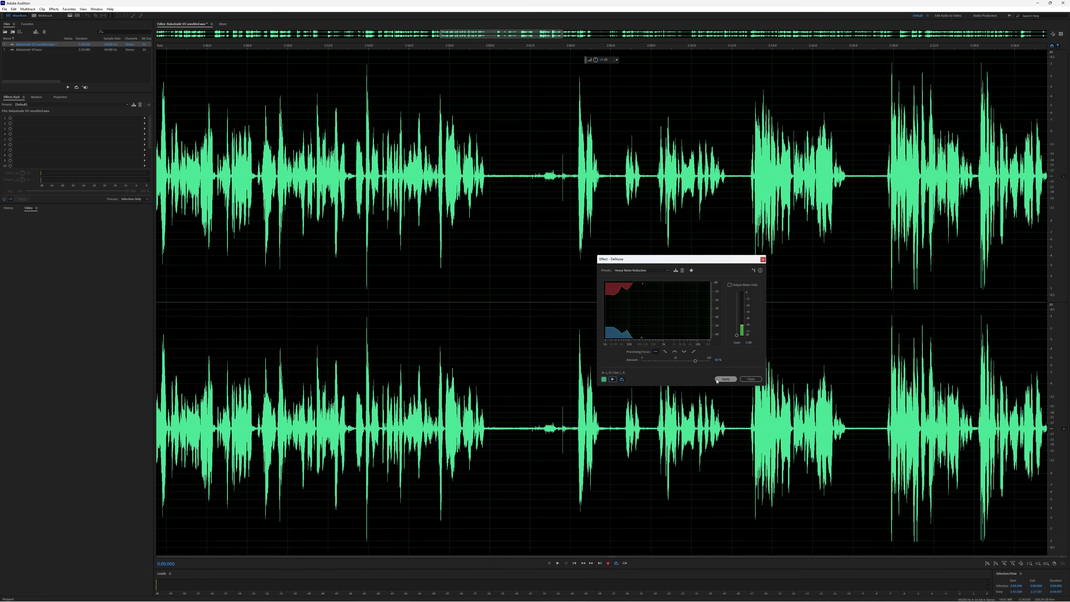
{"action": "left_click", "coordinate": [726, 379]}
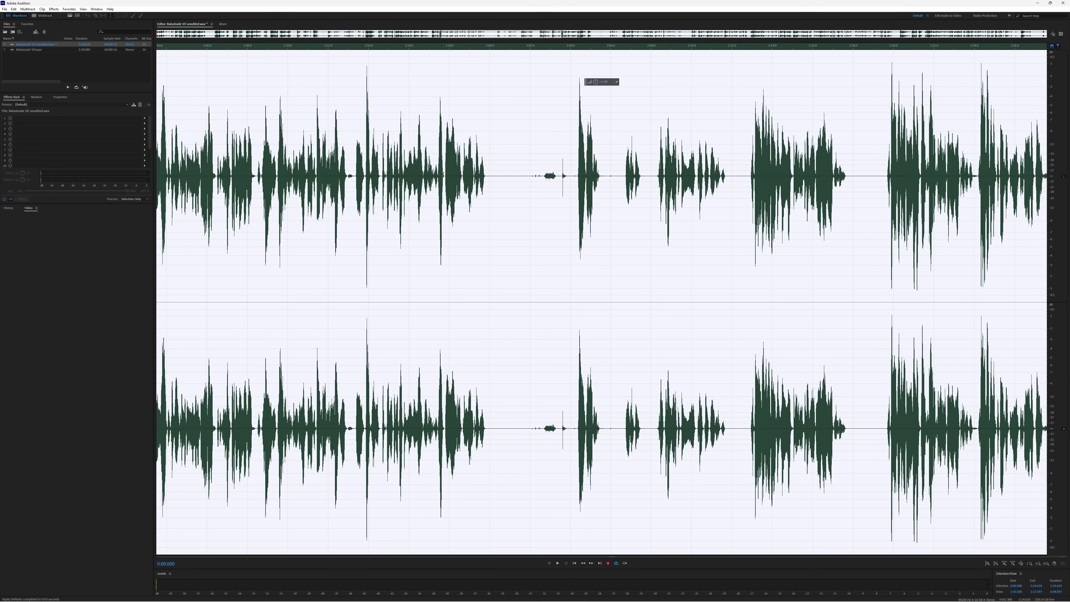
Play back the passage from about 1:57.7 to 2:04.0 to check the denoising.
{"action": "left_click_drag", "start_coordinate": [443, 264], "coordinate": [571, 264]}
{"action": "key", "text": "space"}
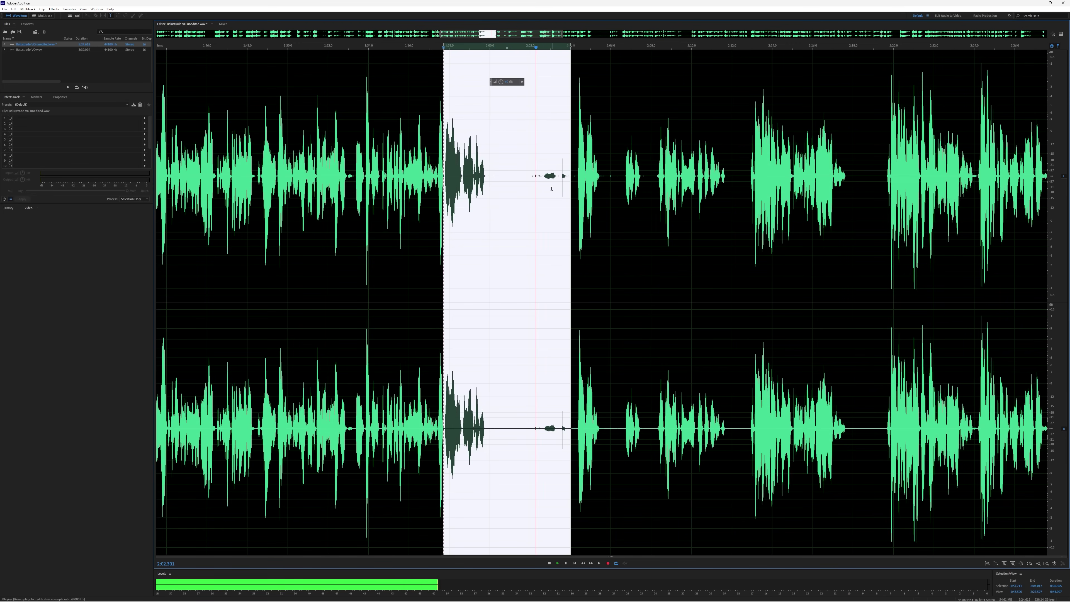
{"action": "left_click", "coordinate": [533, 197]}
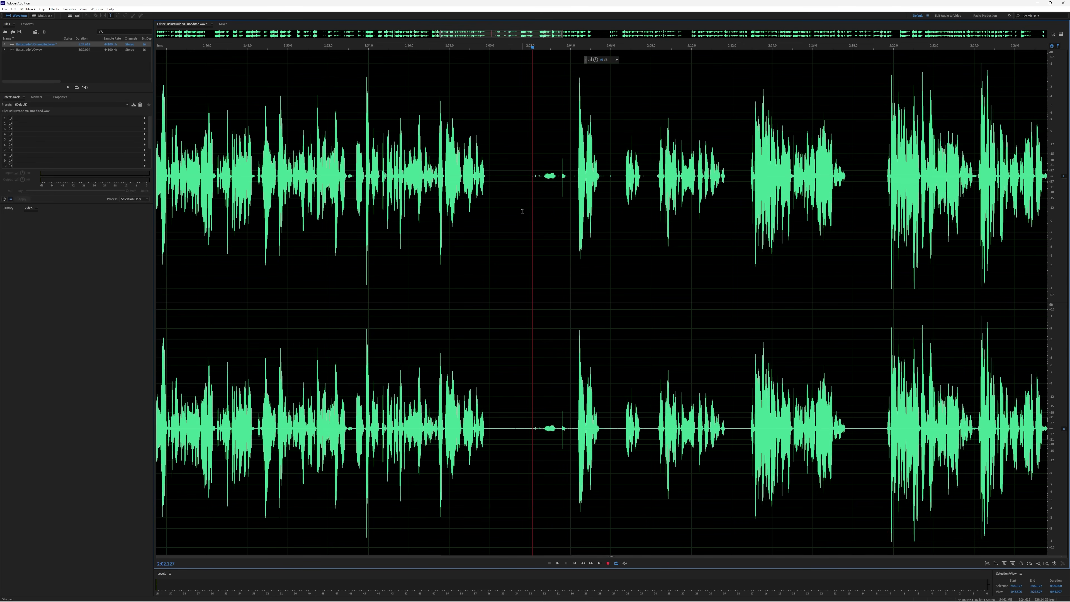
{"action": "key", "text": "backslash"}
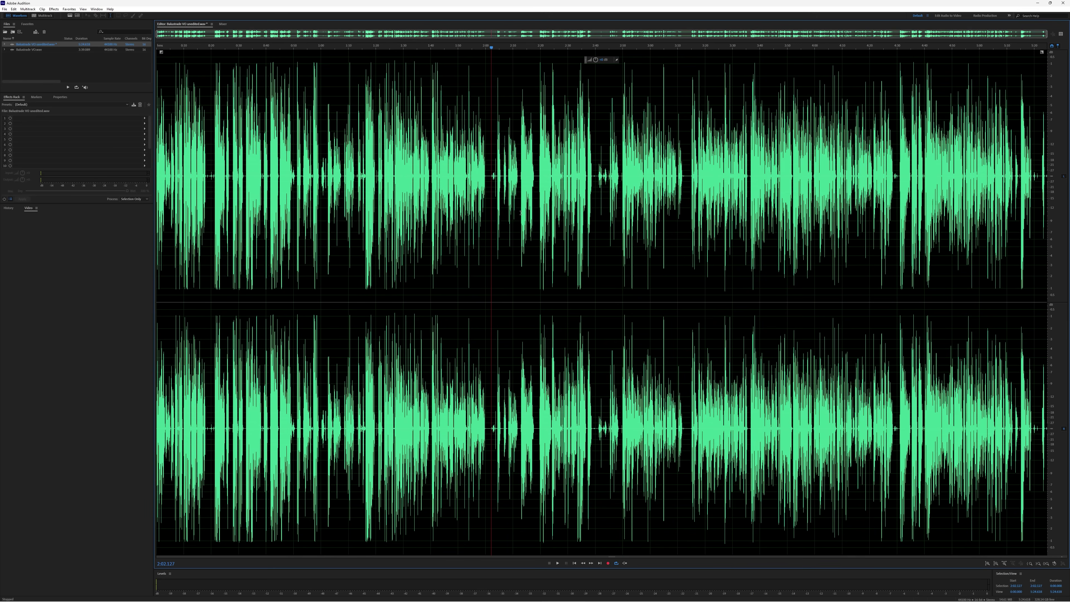
{"action": "double_click", "coordinate": [30, 50]}
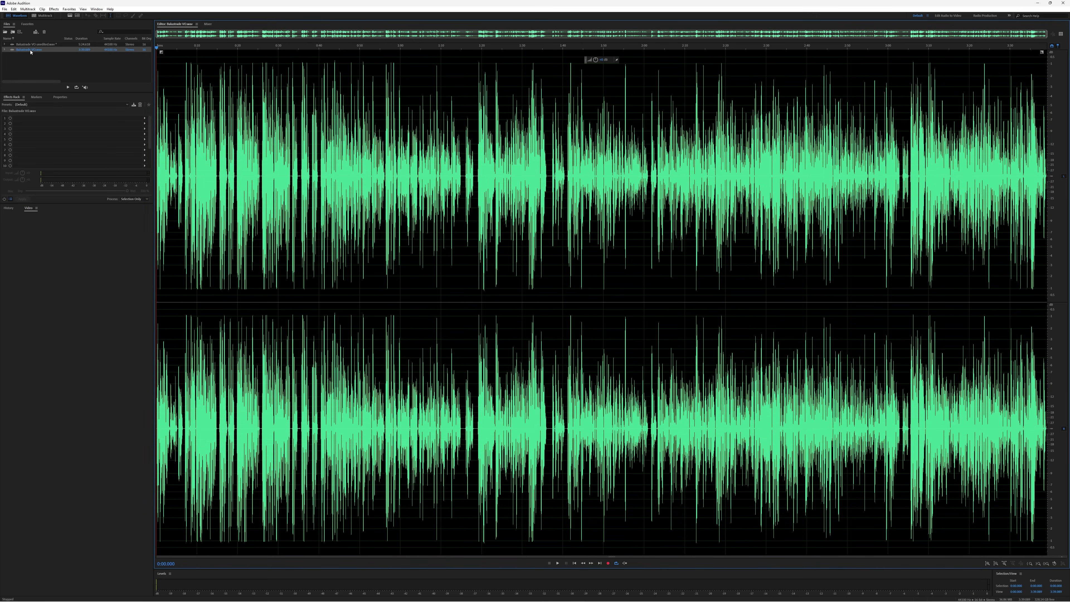
{"action": "double_click", "coordinate": [30, 44]}
{"action": "left_click", "coordinate": [494, 303]}
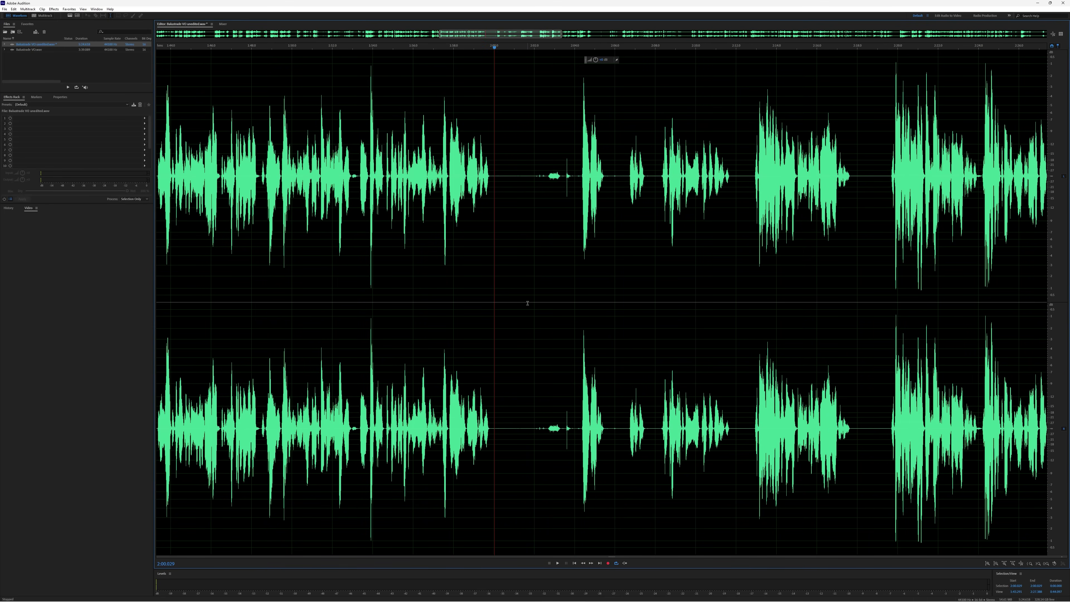
{"action": "left_click", "coordinate": [519, 267]}
{"action": "scroll", "coordinate": [506, 266], "scroll_direction": "right", "scroll_amount": 1}
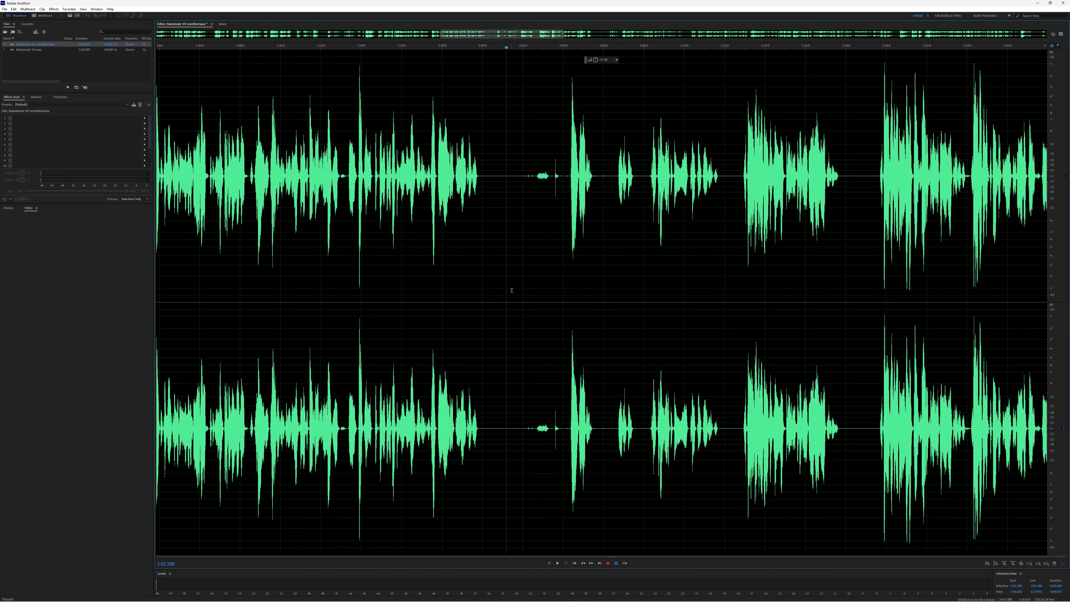
{"action": "scroll", "coordinate": [509, 288], "scroll_direction": "down", "scroll_amount": 1}
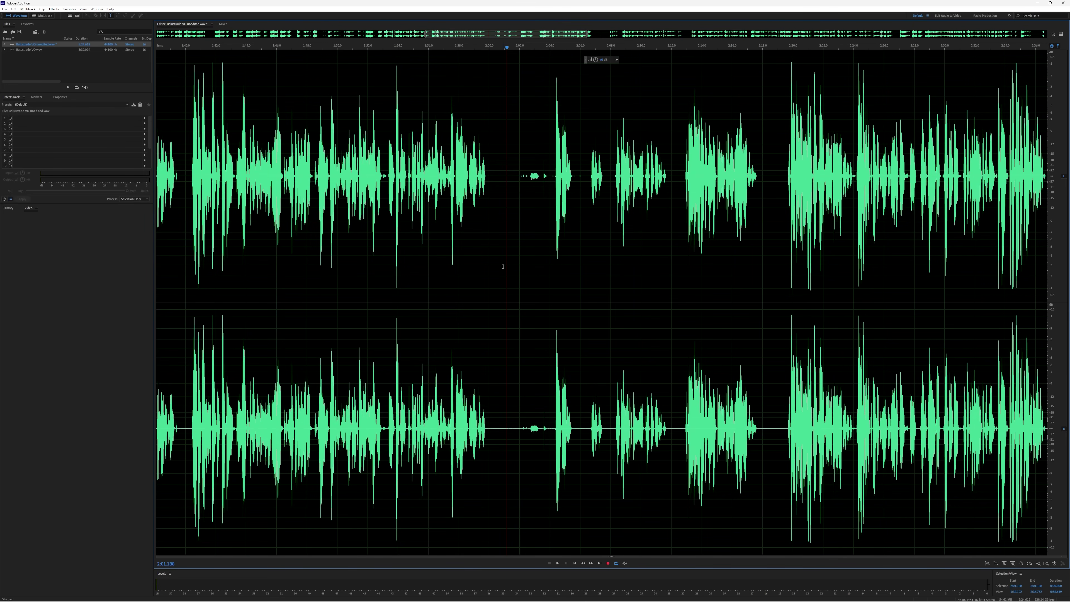
{"action": "left_click_drag", "start_coordinate": [500, 290], "coordinate": [552, 286]}
{"action": "left_click", "coordinate": [494, 282]}
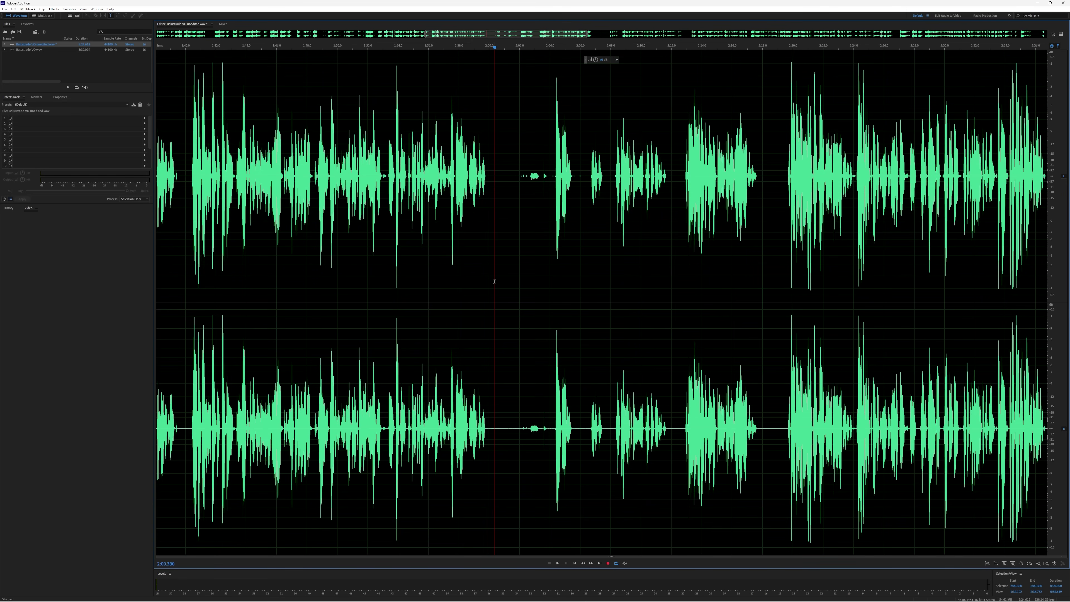